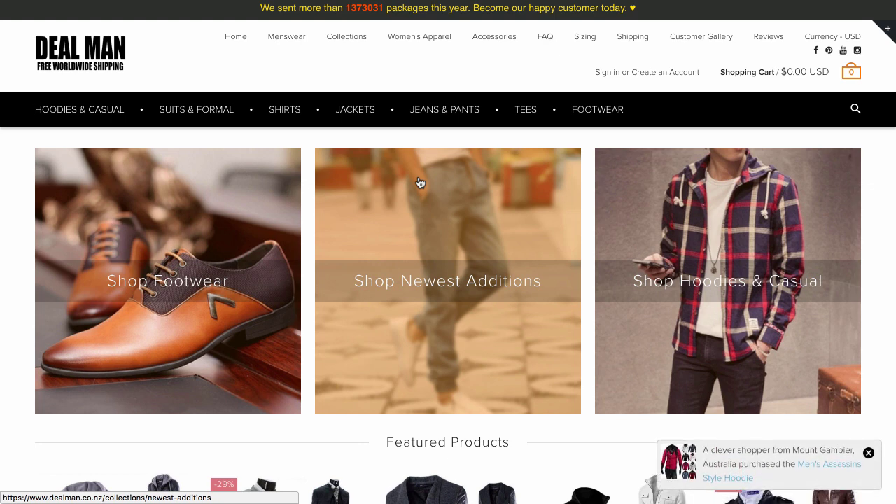
Look over the Deal Man store's homepage categories and featured products, and dismiss the 20% off sign-up offer.
scroll(320, 227, "down", 5)
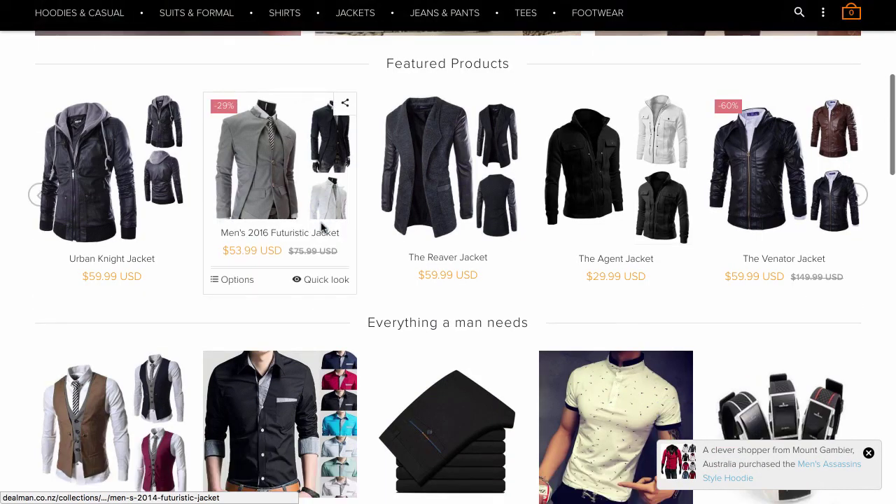
scroll(321, 227, "up", 5)
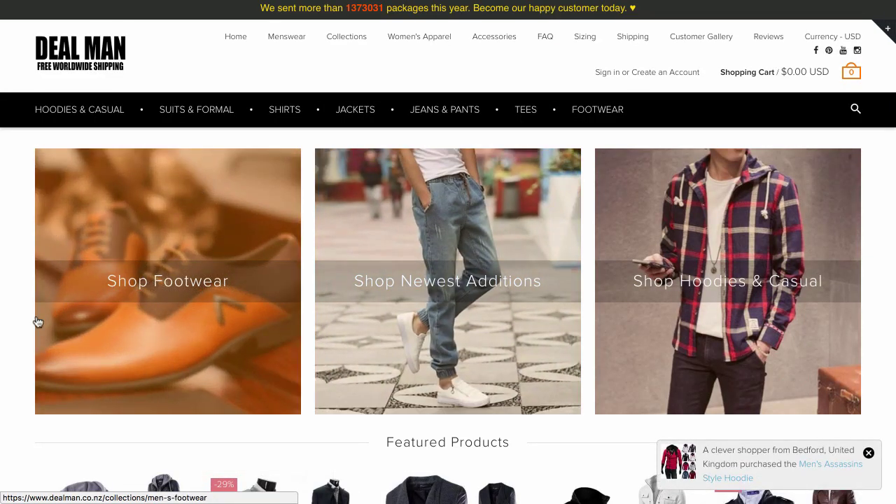
scroll(37, 321, "down", 5)
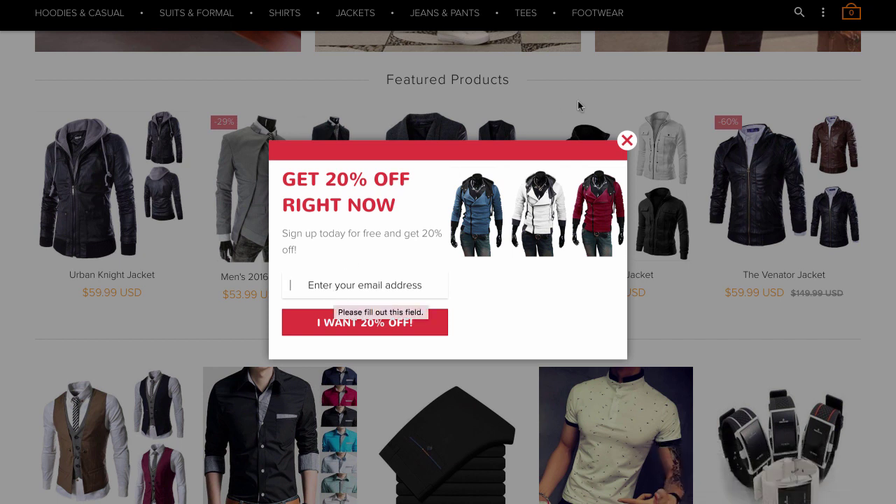
left_click(629, 146)
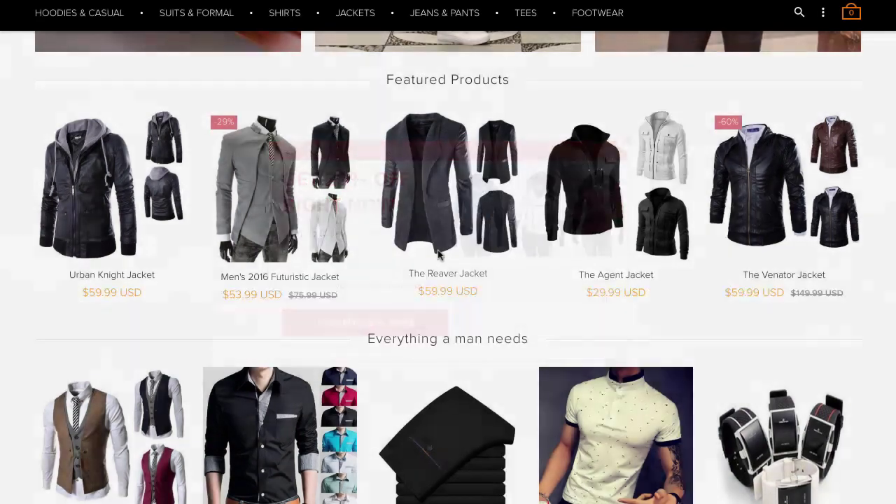
mouse_move(439, 255)
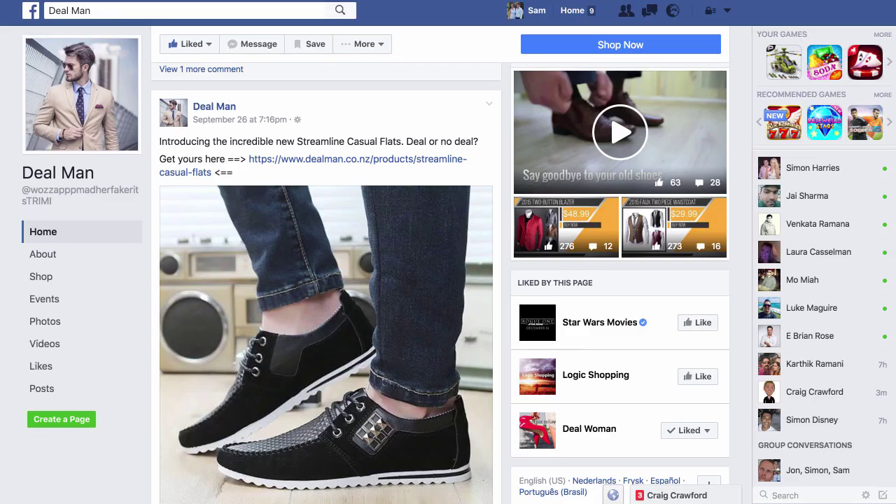
Switch to Deal Man's Facebook page and examine the Streamline Casual Flats post, its reactions, shares and comments.
scroll(314, 119, "down", 5)
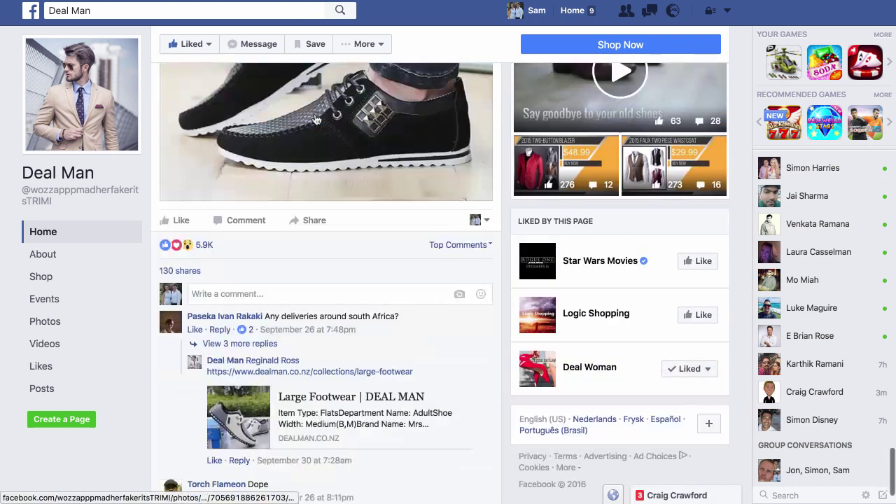
scroll(340, 356, "up", 1)
scroll(341, 356, "up", 6)
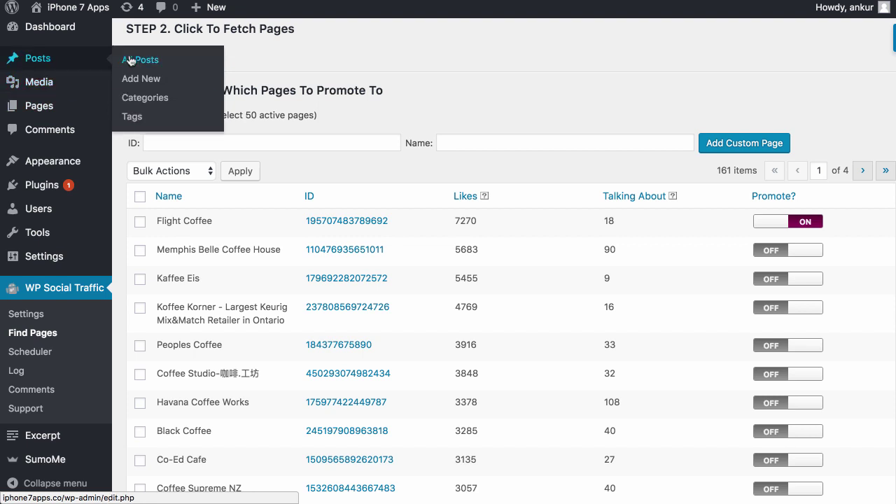
In the WordPress admin, open the post "1. Samorost 3 (£3.99)" for editing at its WP Social Traffic section.
left_click(131, 60)
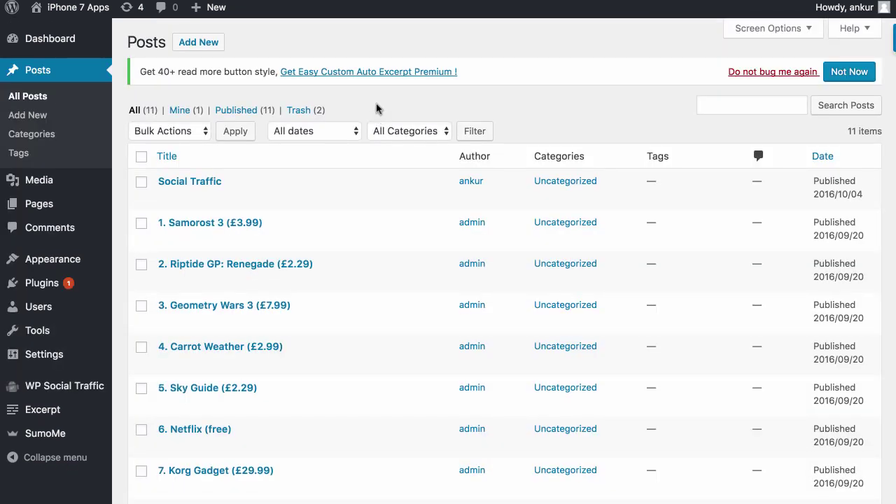
left_click(168, 240)
scroll(431, 276, "down", 5)
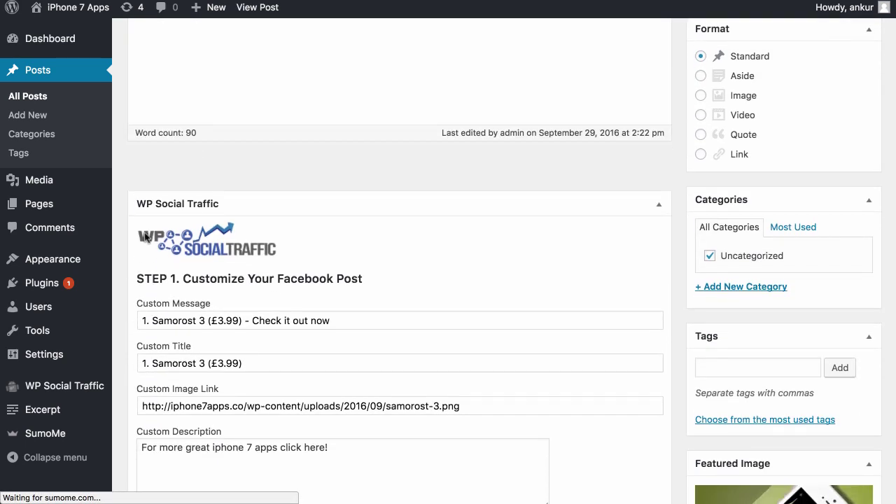
scroll(335, 345, "down", 7)
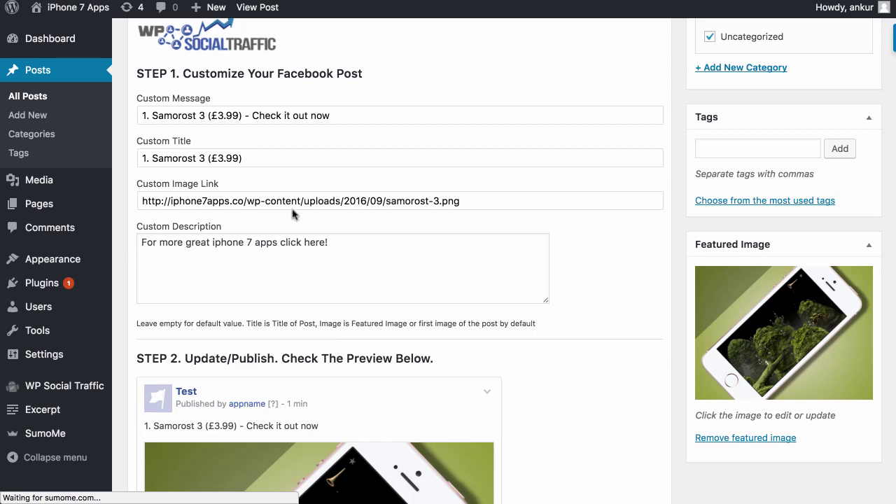
Examine the Samorost 3 post's content, featured image, custom Facebook message, title, image link and description, and the Facebook preview.
scroll(293, 210, "up", 2)
scroll(292, 210, "down", 2)
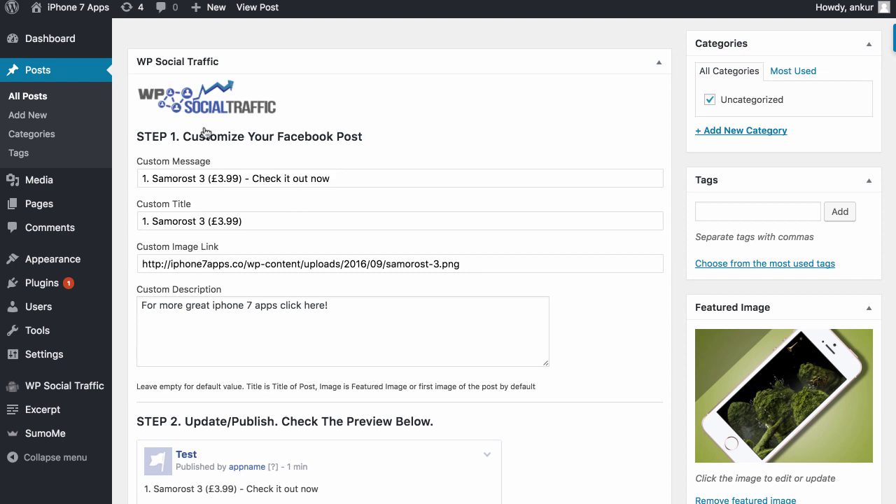
scroll(261, 341, "down", 3)
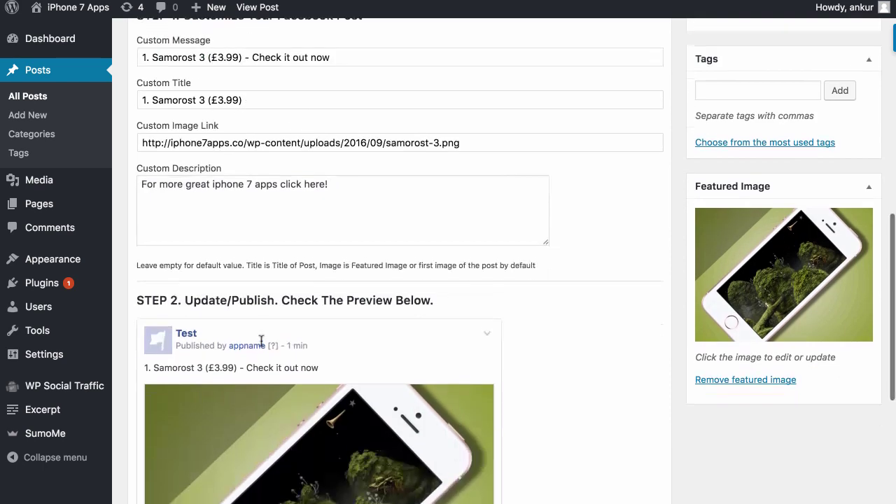
scroll(261, 341, "up", 10)
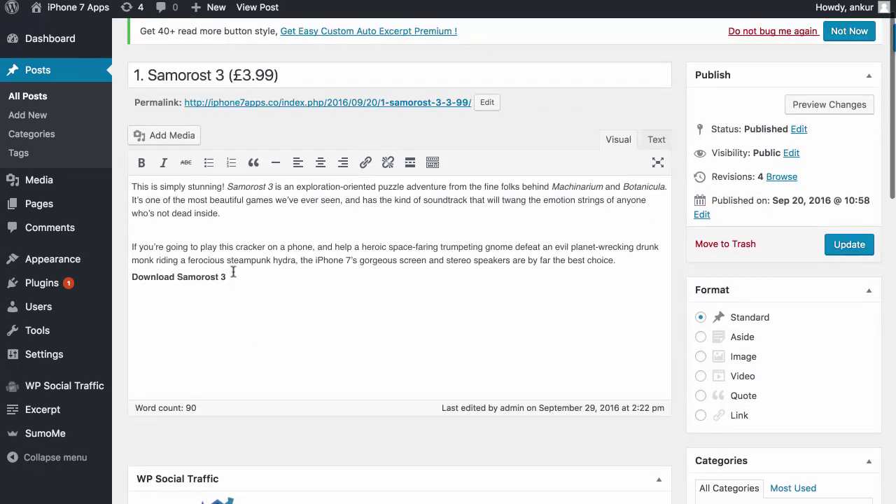
scroll(300, 273, "down", 10)
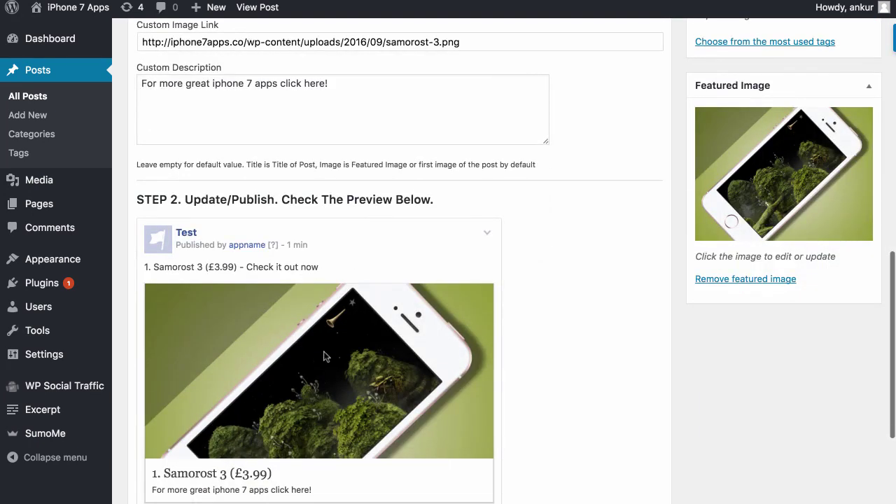
scroll(327, 357, "up", 3)
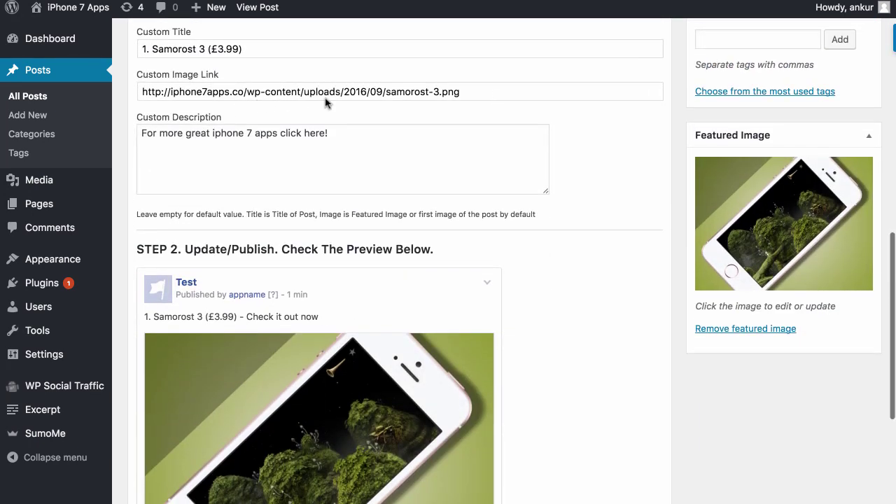
scroll(292, 104, "down", 5)
scroll(291, 165, "up", 3)
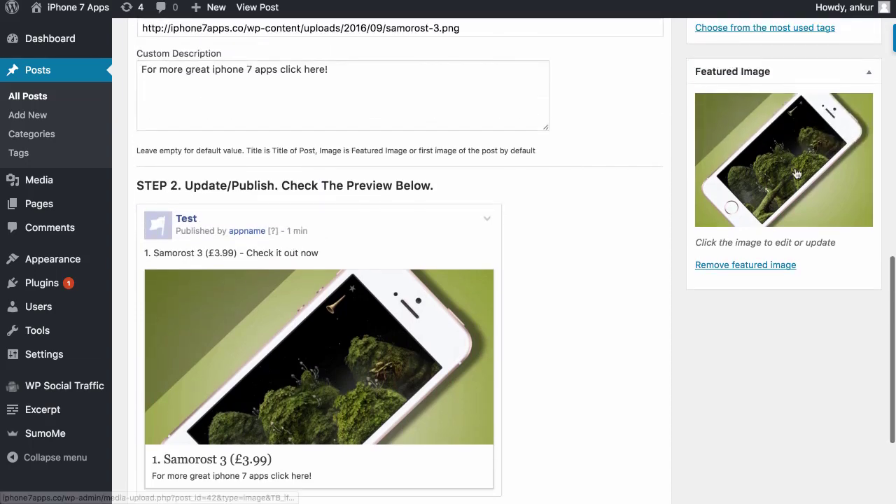
scroll(394, 292, "up", 5)
scroll(394, 292, "down", 6)
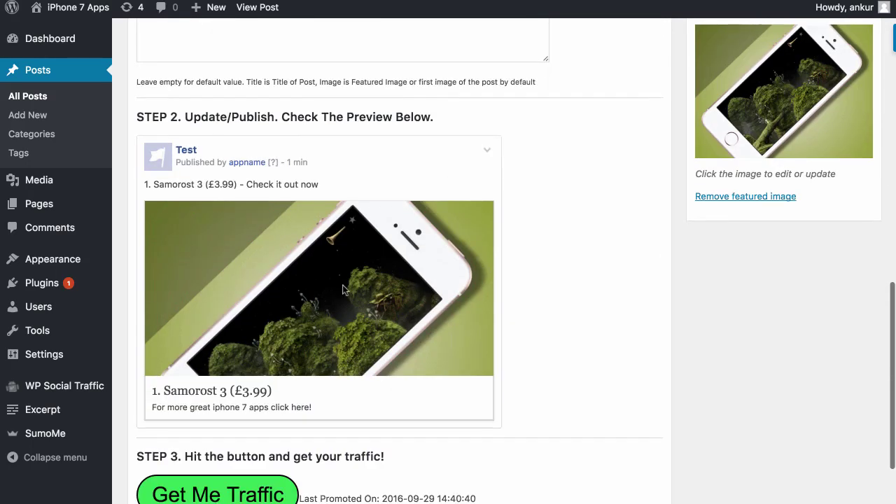
scroll(288, 280, "up", 3)
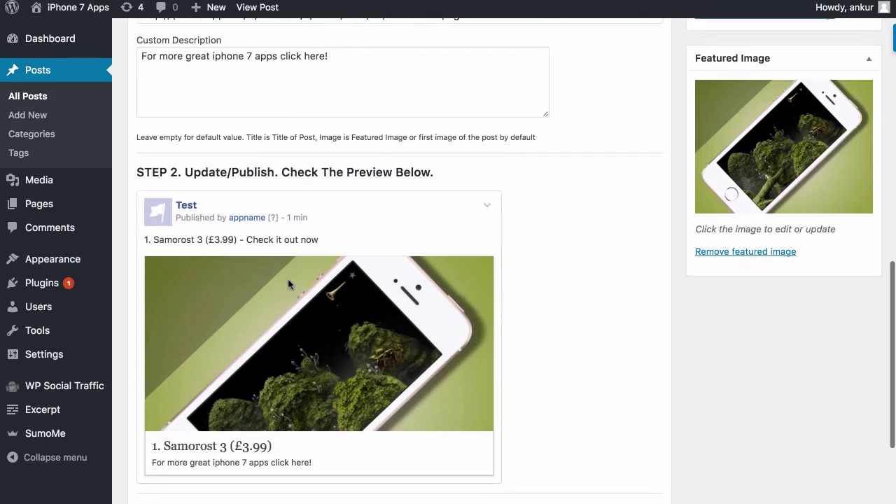
scroll(341, 250, "up", 2)
Switch to Deal Man's Facebook page and highlight the message and product link of the Streamline Casual Flats post.
scroll(341, 250, "up", 2)
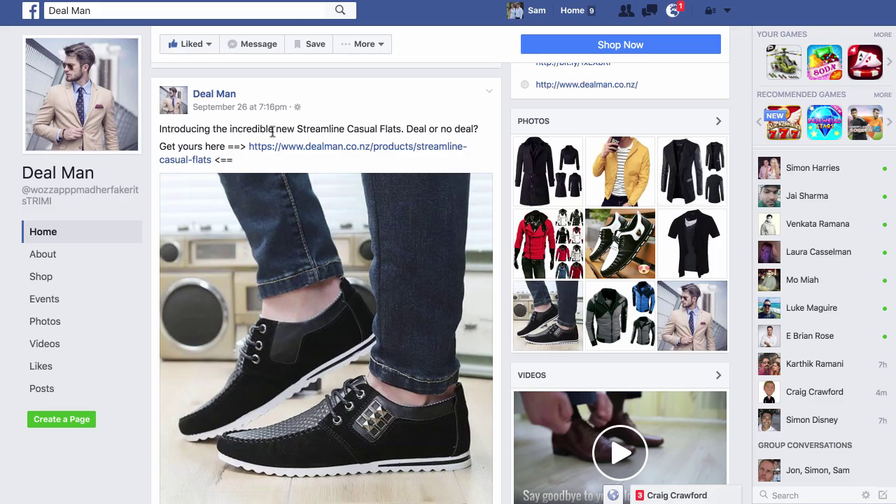
left_click_drag(242, 160, 169, 119)
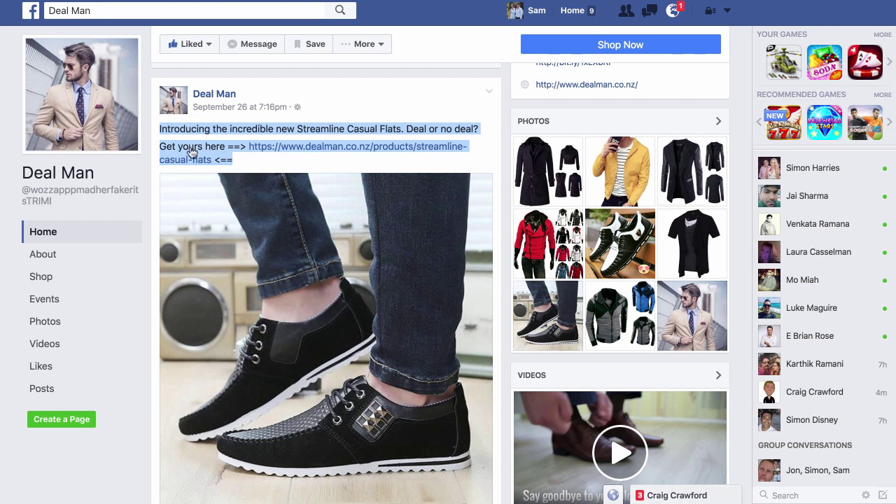
Return to the Samorost 3 post editor and review the Facebook preview and the Get Me Traffic section.
scroll(340, 310, "down", 1)
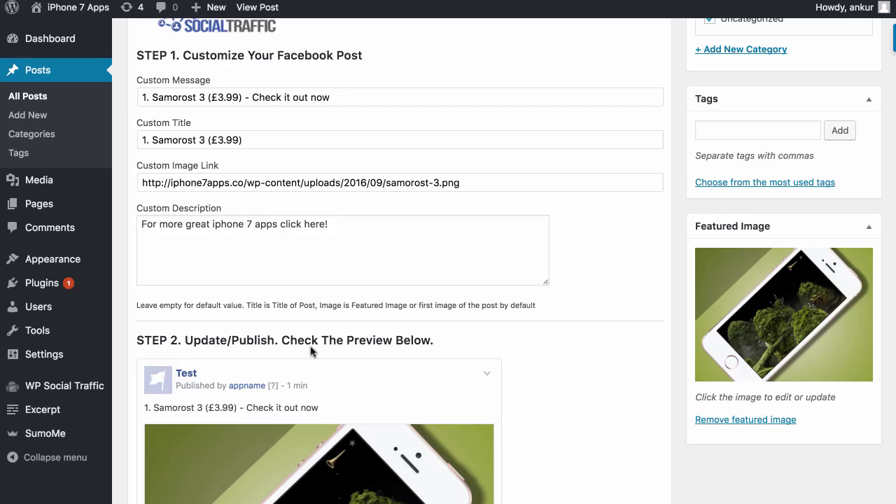
scroll(389, 322, "down", 5)
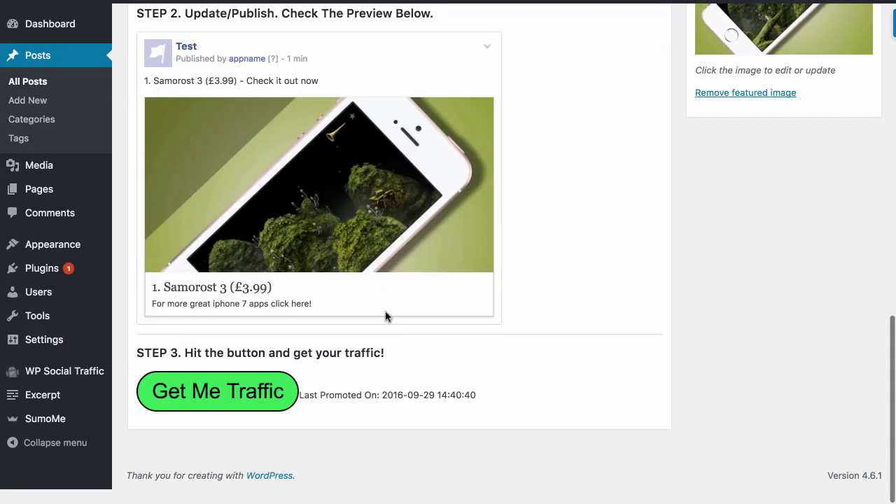
left_click(178, 398)
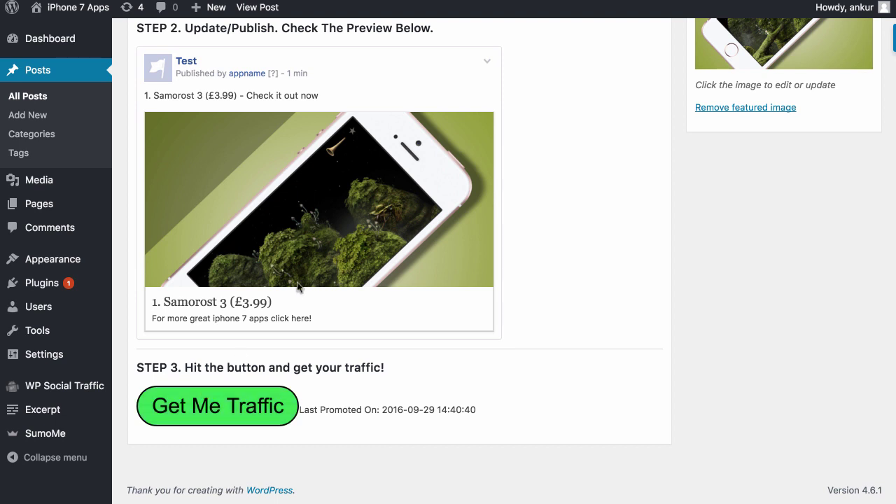
Open WP Social Traffic's Find Pages screen at the keyword settings.
mouse_move(66, 392)
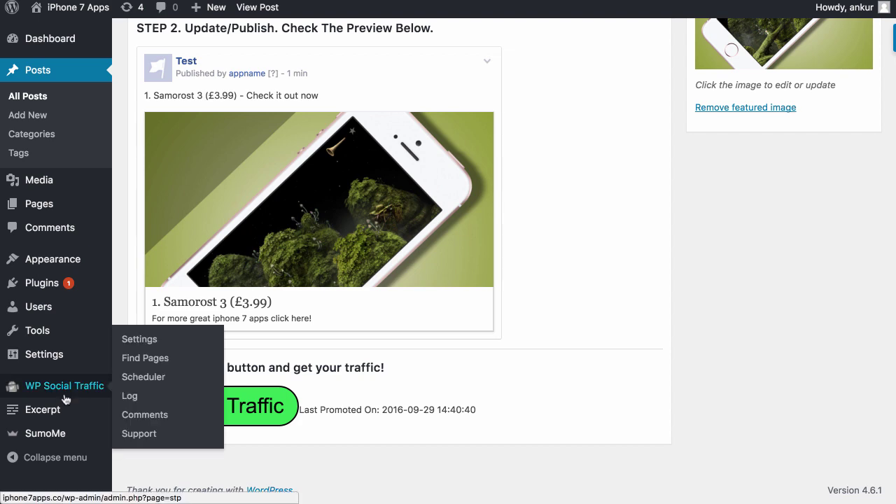
left_click(154, 359)
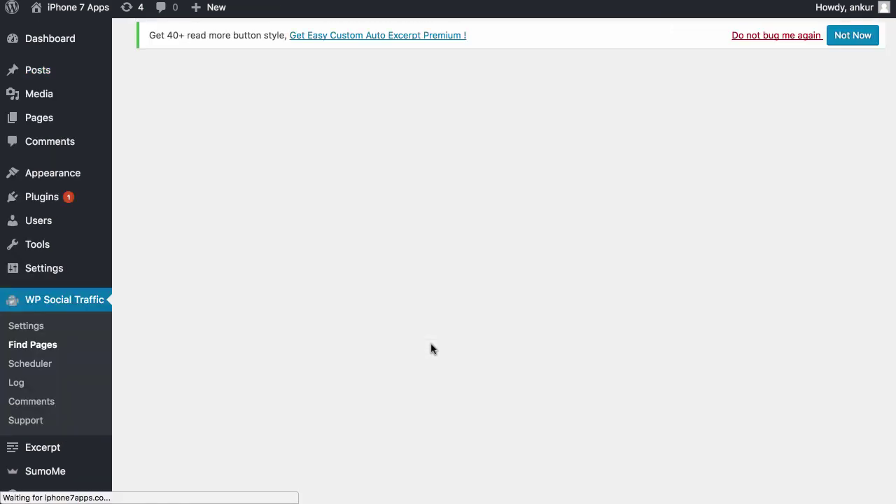
scroll(396, 242, "down", 3)
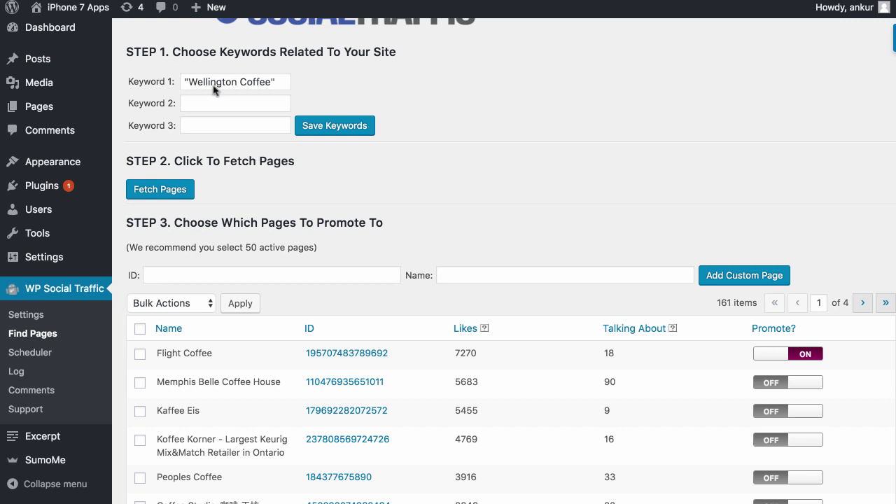
Highlight the quotation marks and then the whole exact-match phrase in Keyword 1.
left_click(186, 81)
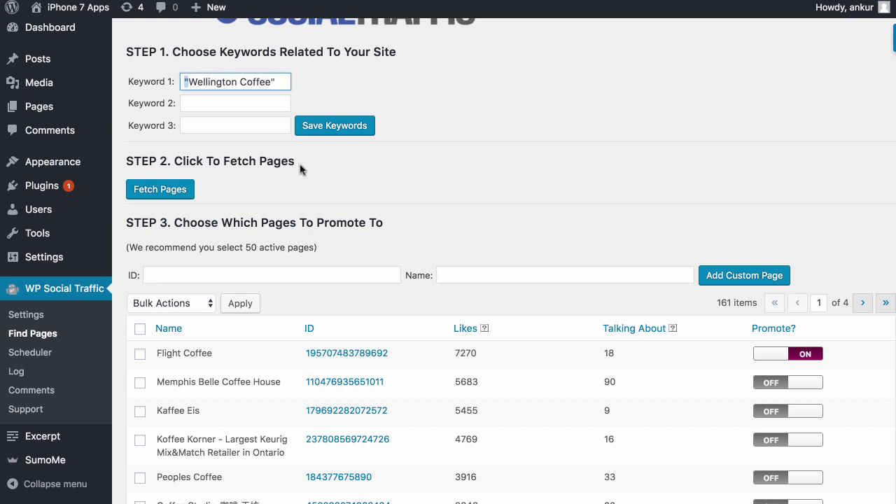
left_click(282, 81)
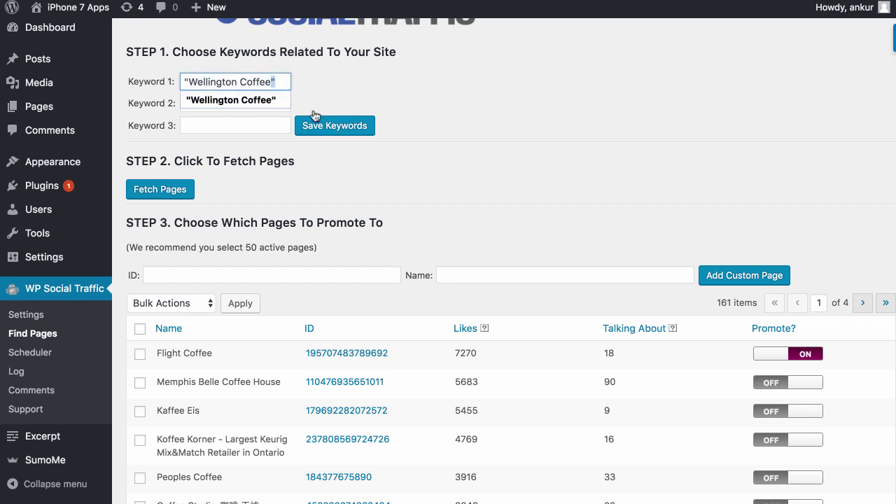
left_click(410, 97)
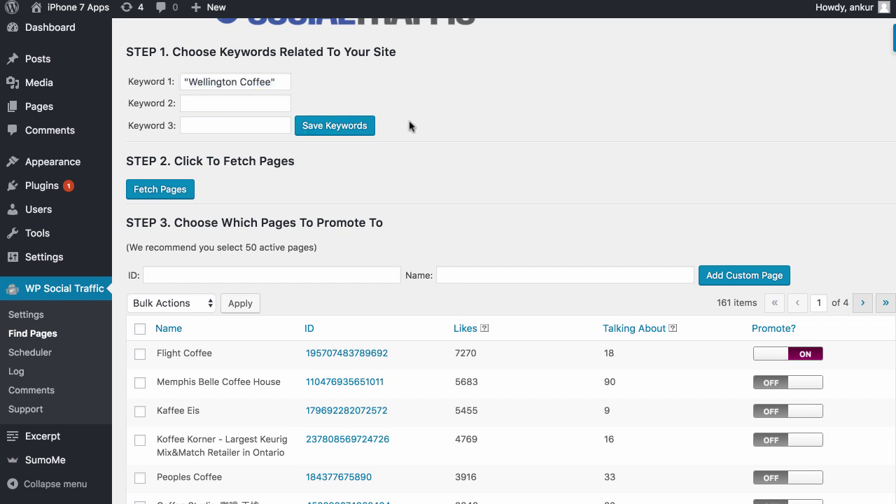
left_click(273, 81)
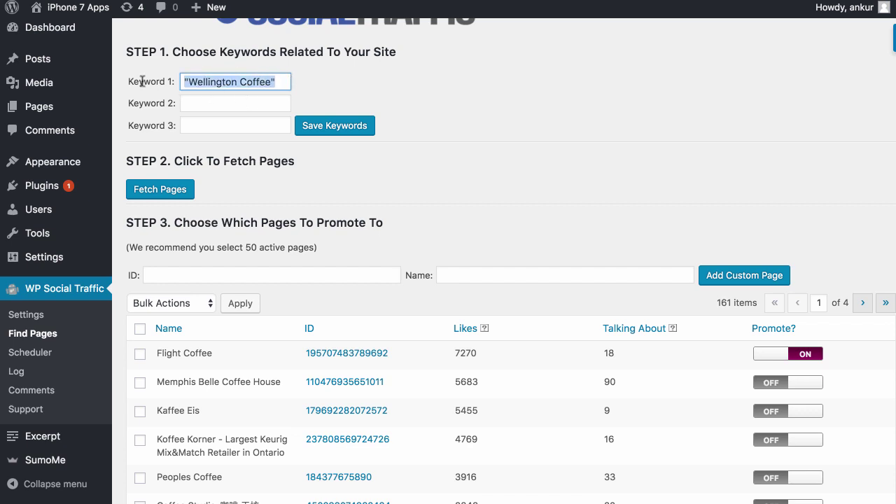
key("Right")
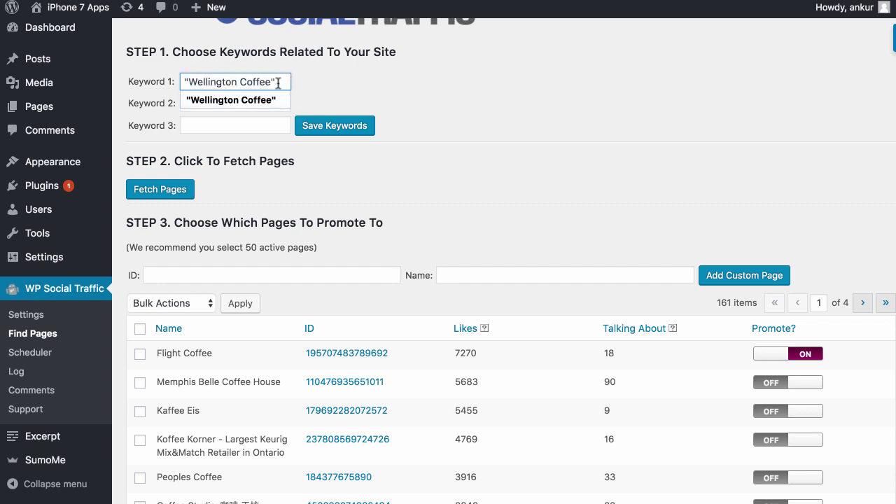
Replace Keyword 1 with Clothing and save the keywords.
triple_click(248, 82)
type("Clothing")
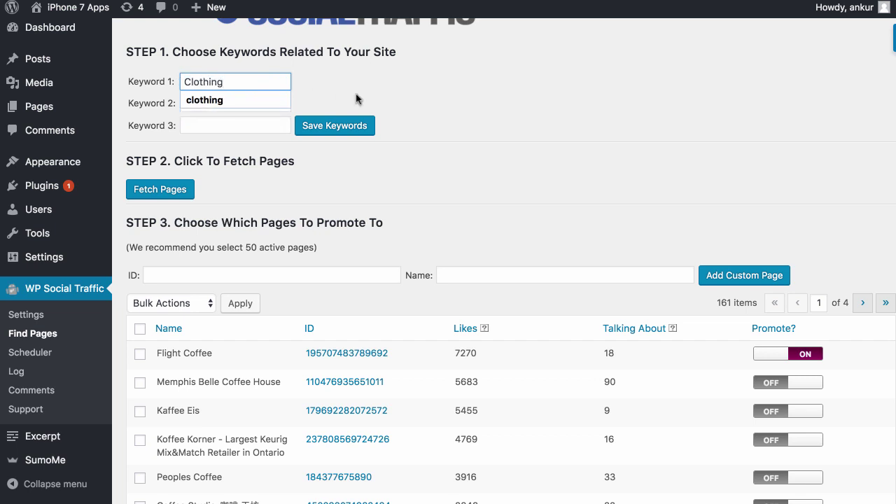
left_click(334, 129)
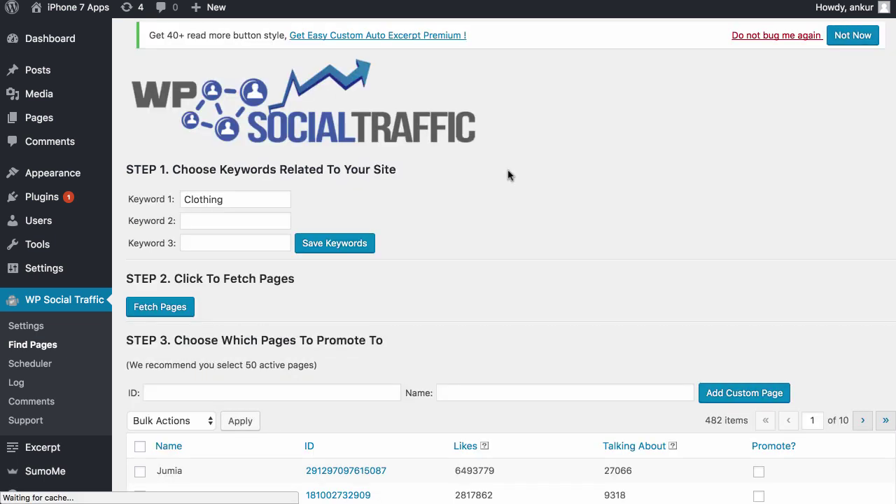
Turn on promotion for the Jumia page in the list of pages to promote to.
scroll(509, 175, "down", 3)
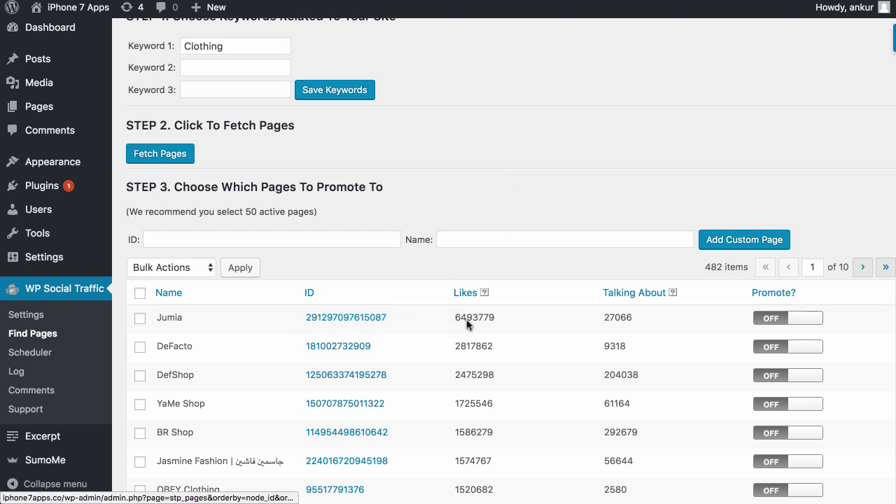
left_click(770, 321)
scroll(769, 324, "down", 3)
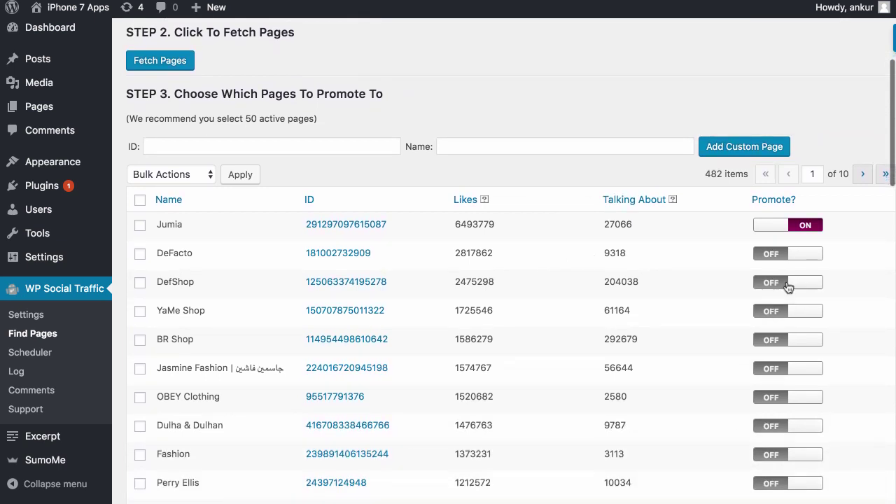
Turn on promotion for the DefShop page in the list of pages to promote to.
left_click(785, 284)
scroll(599, 306, "up", 1)
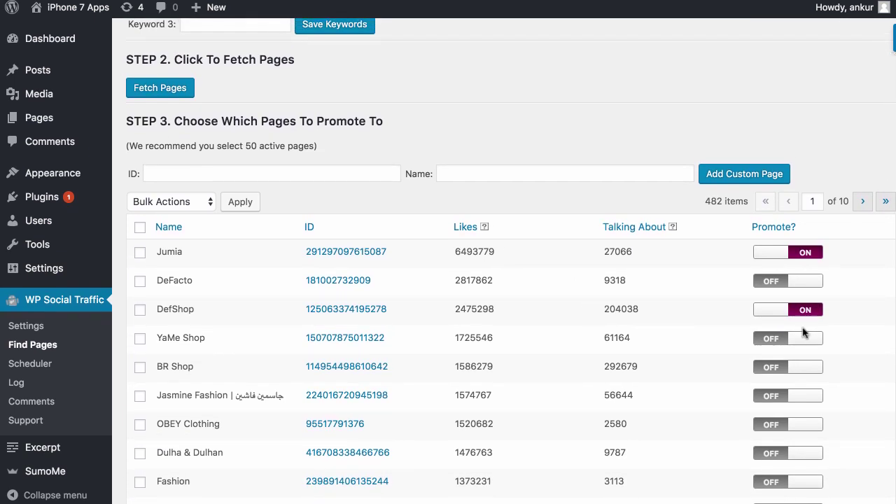
Check the plugin's Scheduler screen and return to the page list under Find Pages.
left_click(30, 364)
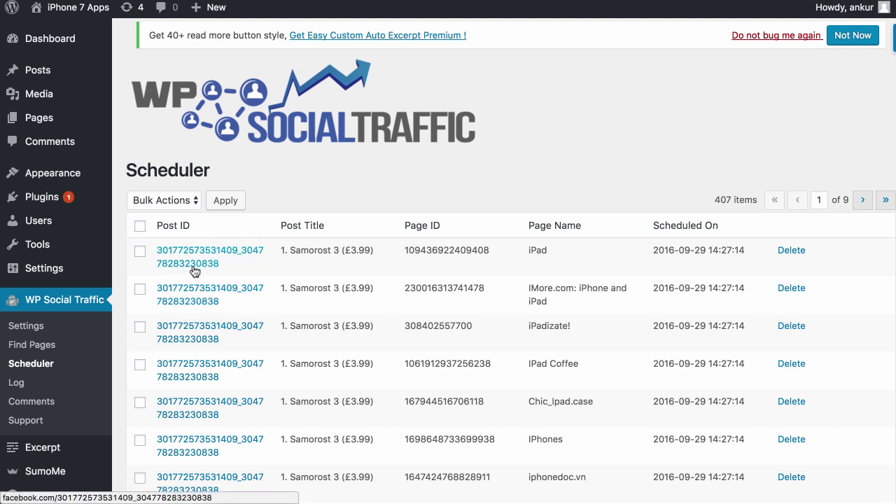
left_click(39, 347)
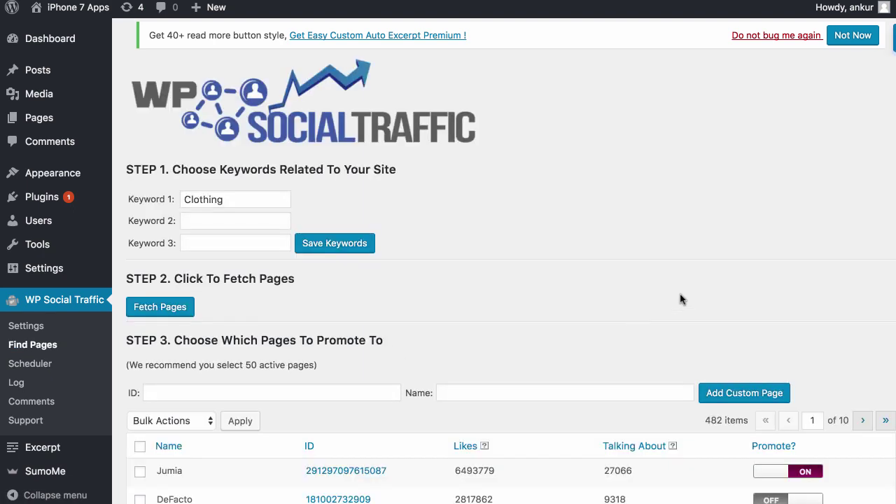
scroll(770, 322, "down", 5)
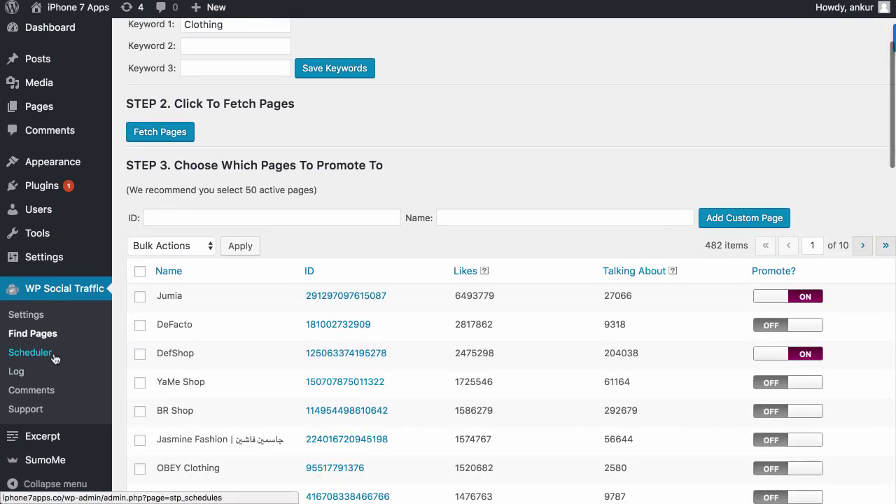
Open the Scheduler again and examine the scheduled posts with their target pages and scheduled times.
left_click(30, 352)
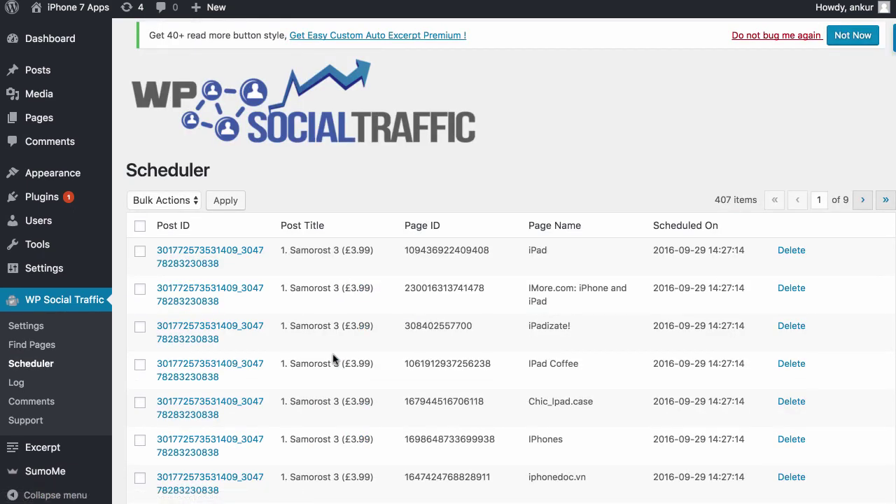
scroll(568, 329, "down", 5)
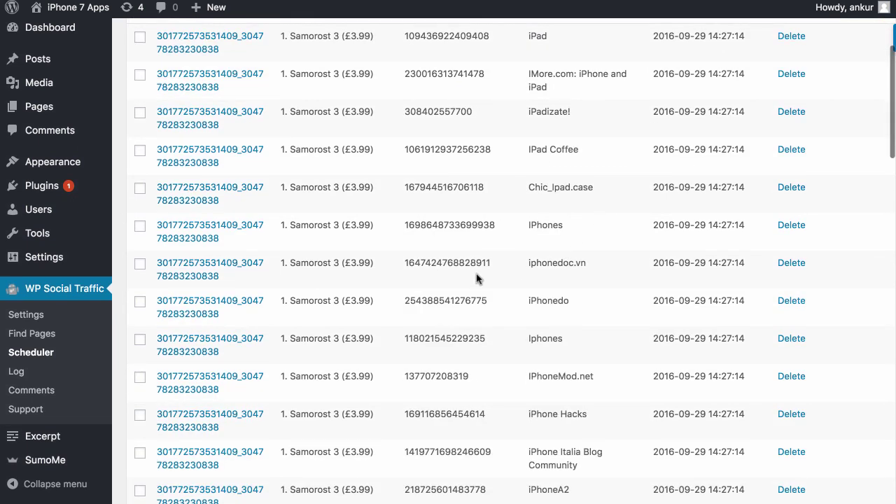
scroll(366, 279, "up", 2)
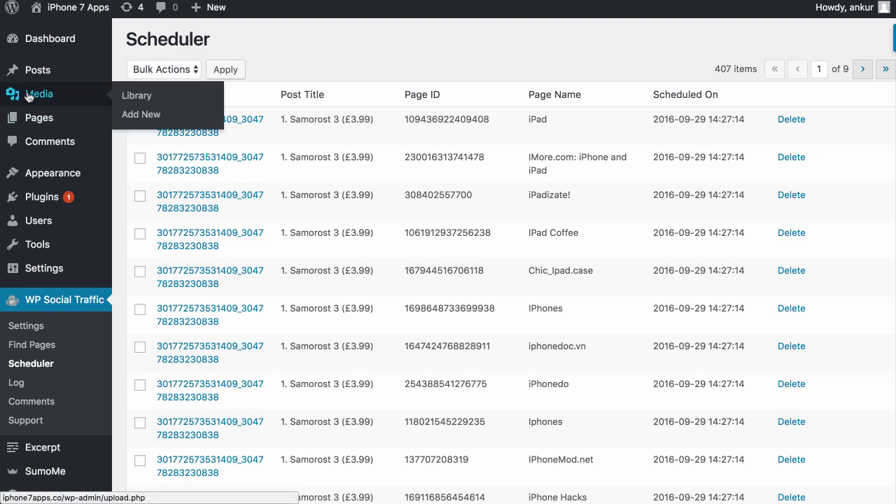
mouse_move(42, 70)
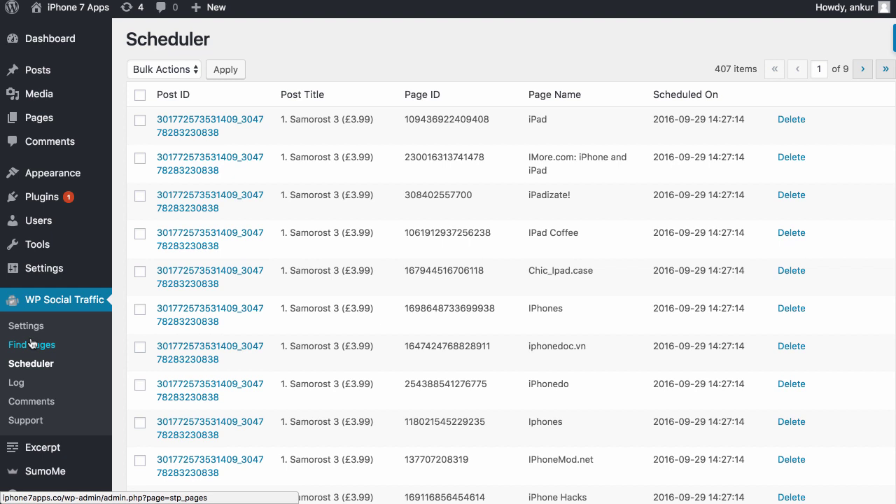
Open WP Social Traffic's Comments screen and look through the spintax comment templates.
left_click(31, 401)
scroll(301, 280, "down", 5)
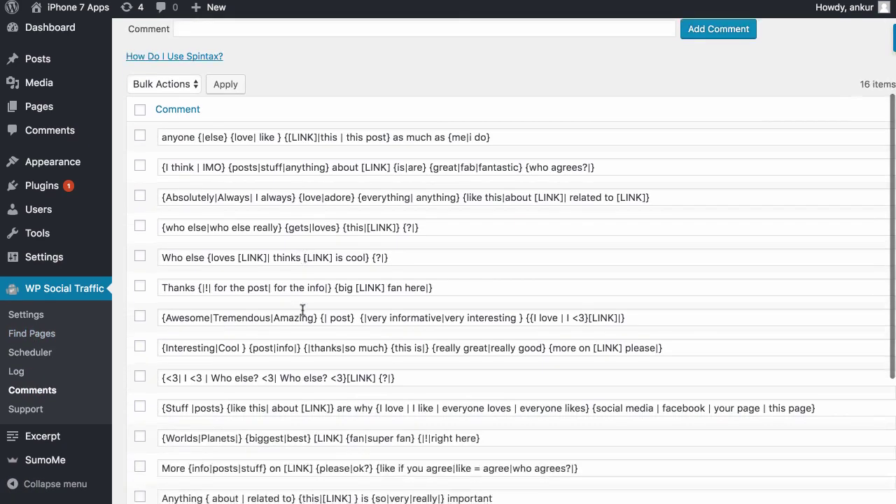
scroll(302, 314, "up", 1)
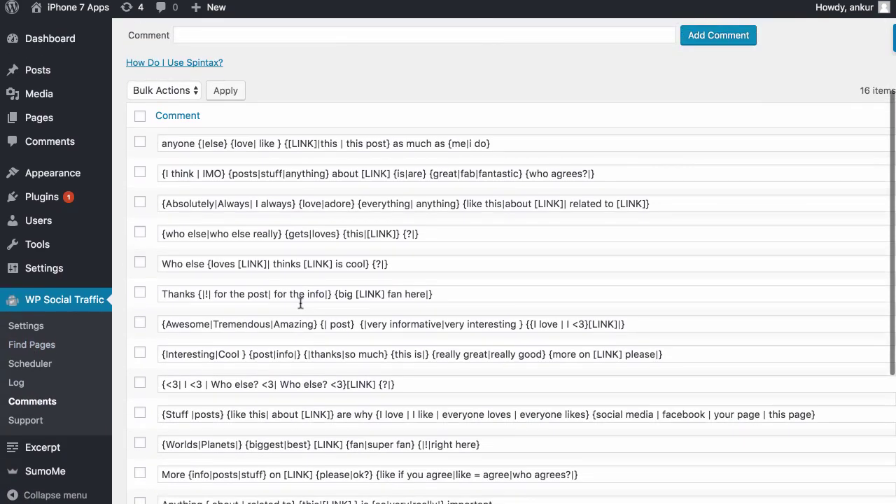
Select the first four comment templates in the comment list.
left_click(140, 142)
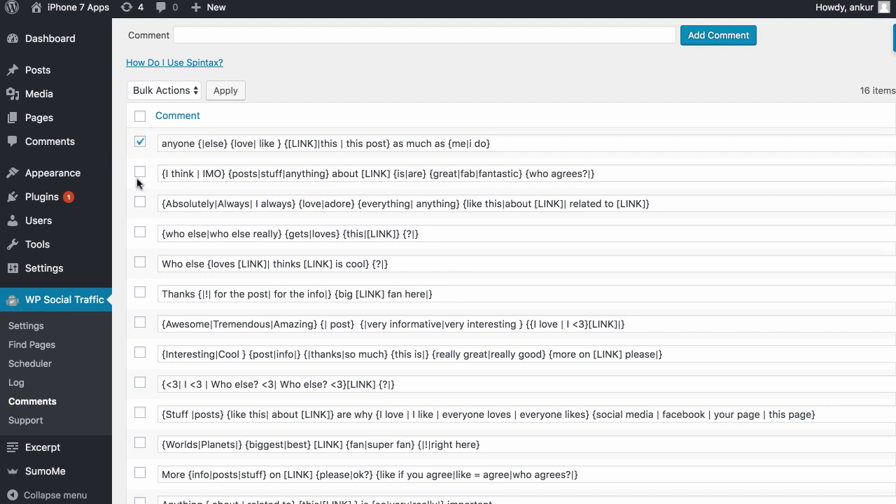
left_click(140, 172)
left_click(140, 202)
left_click(140, 232)
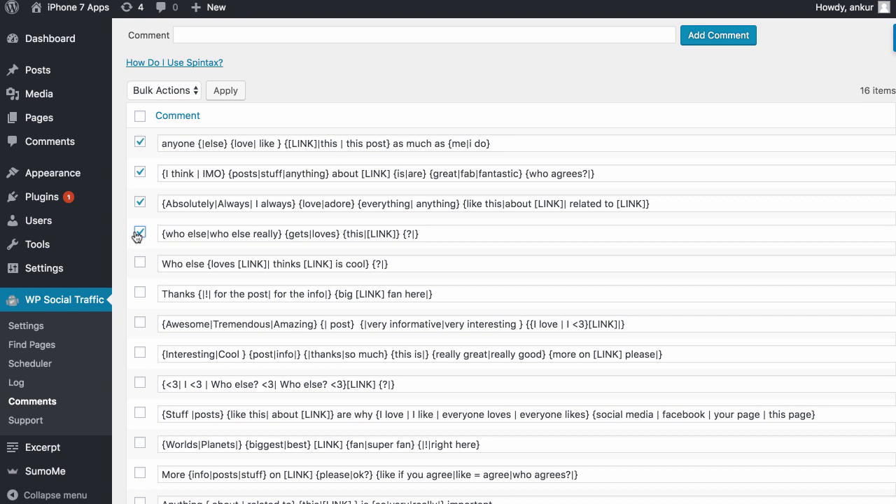
Open WP Social Traffic's Log and examine the Facebook IDs, post links, sent times and error status of the entries.
left_click(38, 390)
scroll(493, 256, "down", 3)
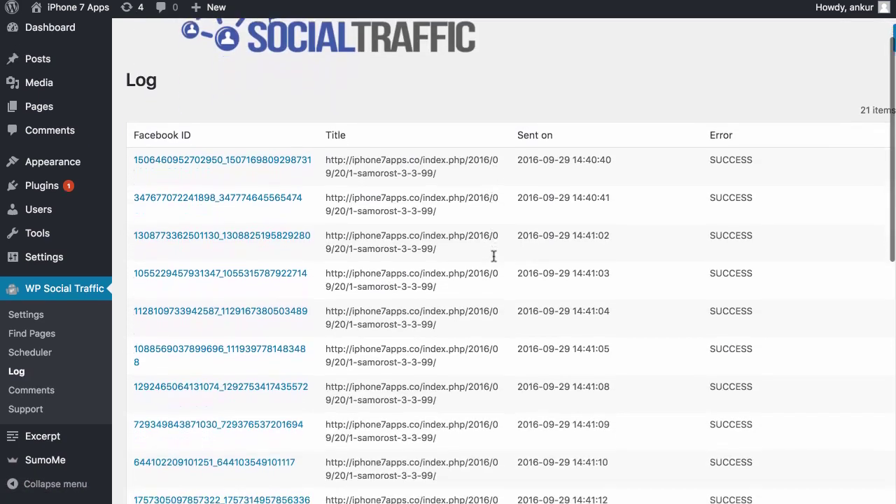
scroll(493, 256, "down", 2)
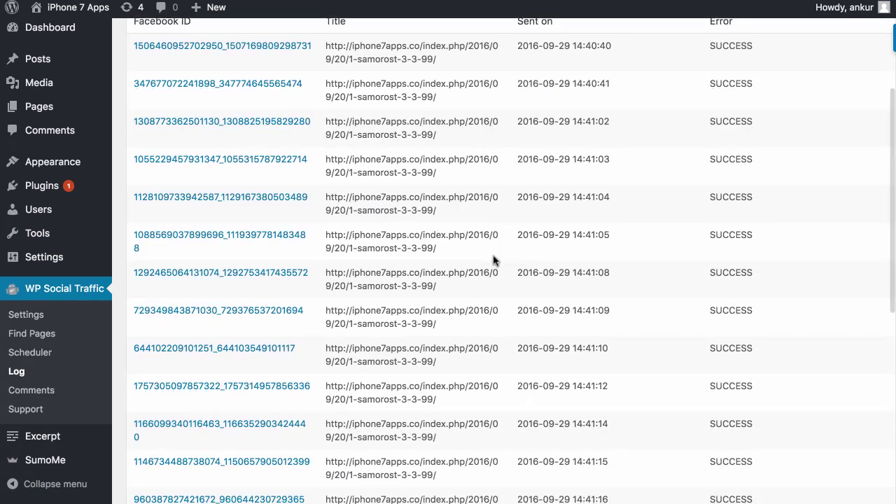